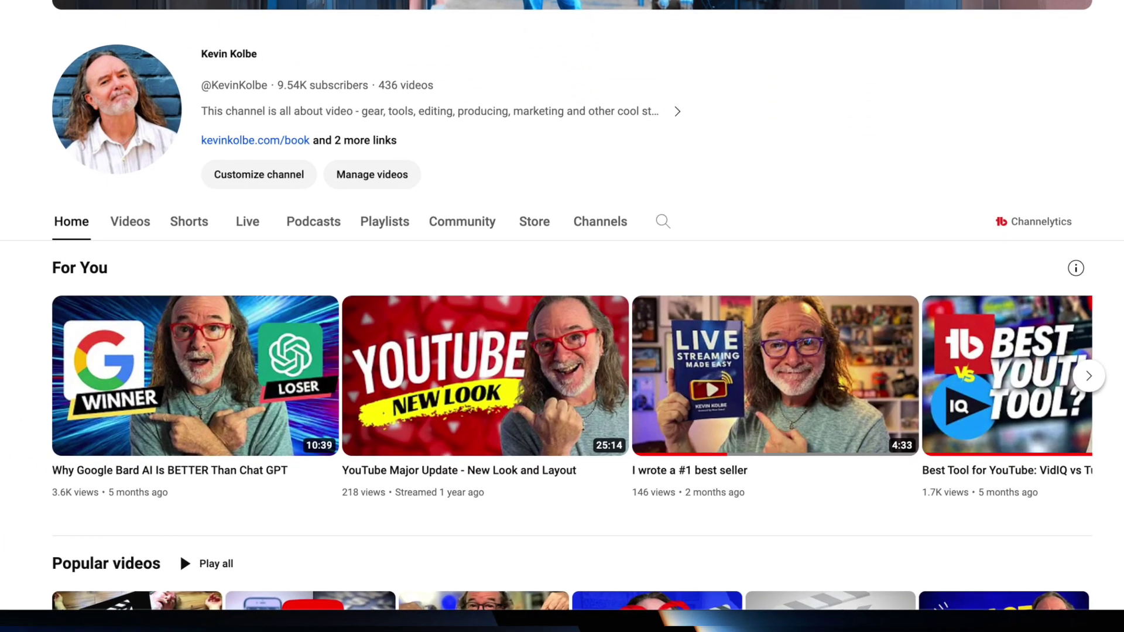
Scroll down to the channel's For You row and advance it to the next set of videos.
{"action": "scroll", "coordinate": [562, 316], "scroll_direction": "down", "scroll_amount": 3}
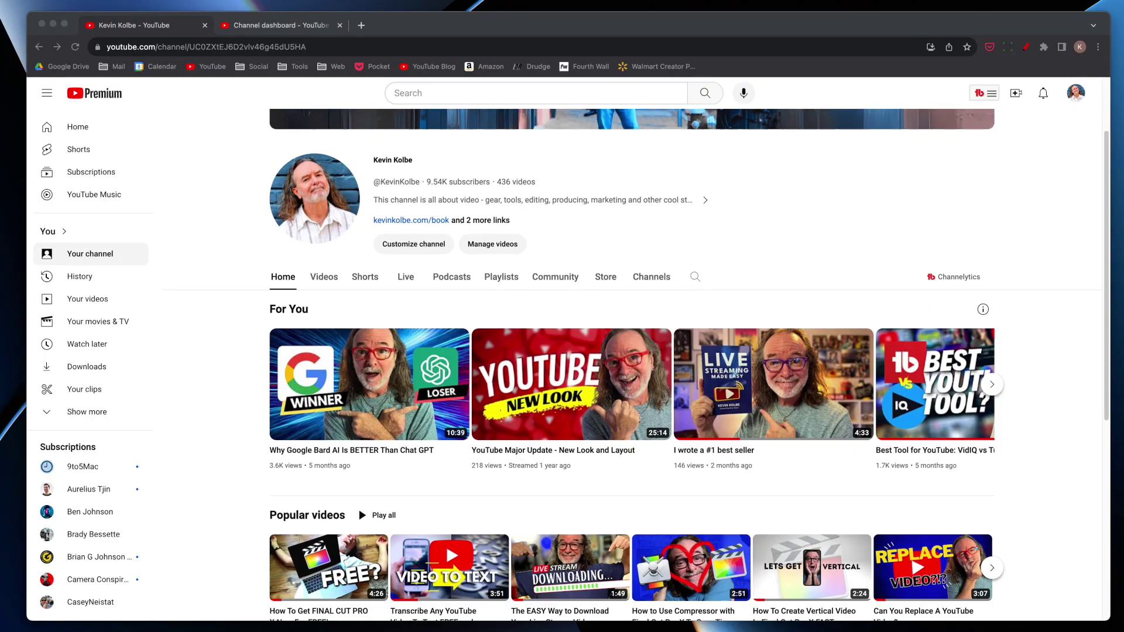
{"action": "scroll", "coordinate": [682, 365], "scroll_direction": "up", "scroll_amount": 2}
{"action": "scroll", "coordinate": [682, 365], "scroll_direction": "down", "scroll_amount": 1}
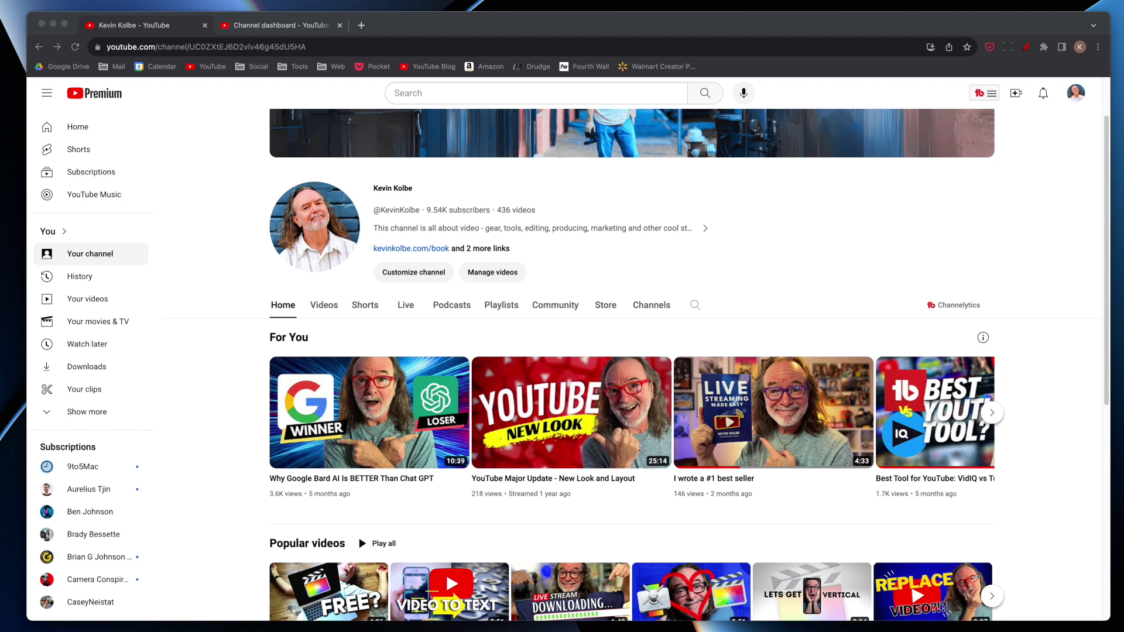
{"action": "left_click", "coordinate": [992, 414]}
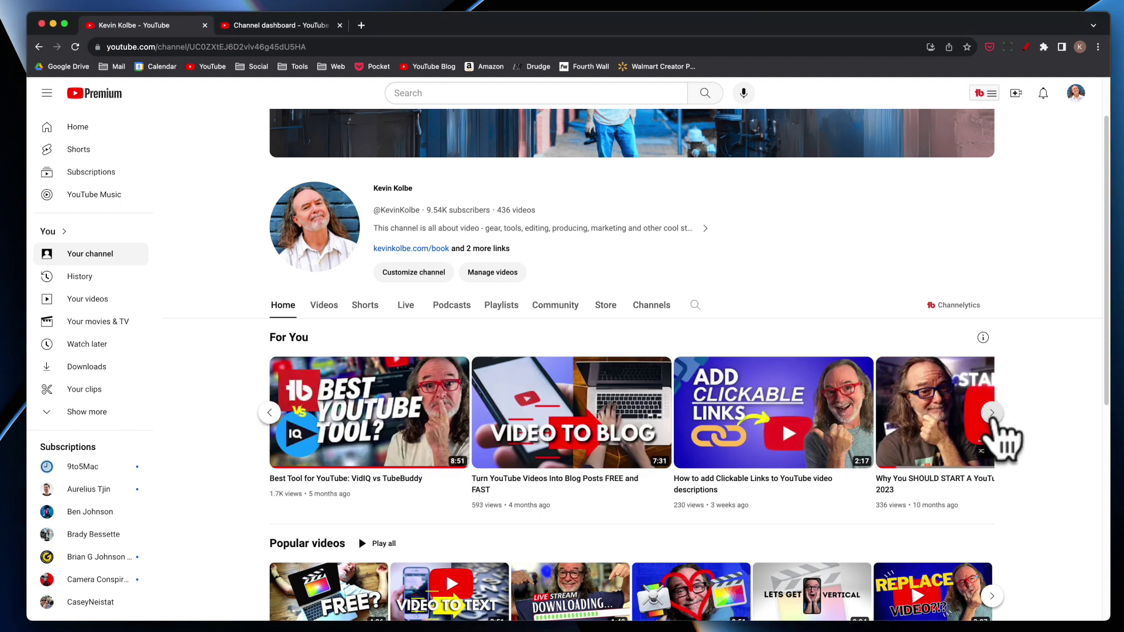
Page the For You row forward once more, then back twice to its first videos.
{"action": "left_click", "coordinate": [992, 414]}
{"action": "left_click", "coordinate": [270, 413]}
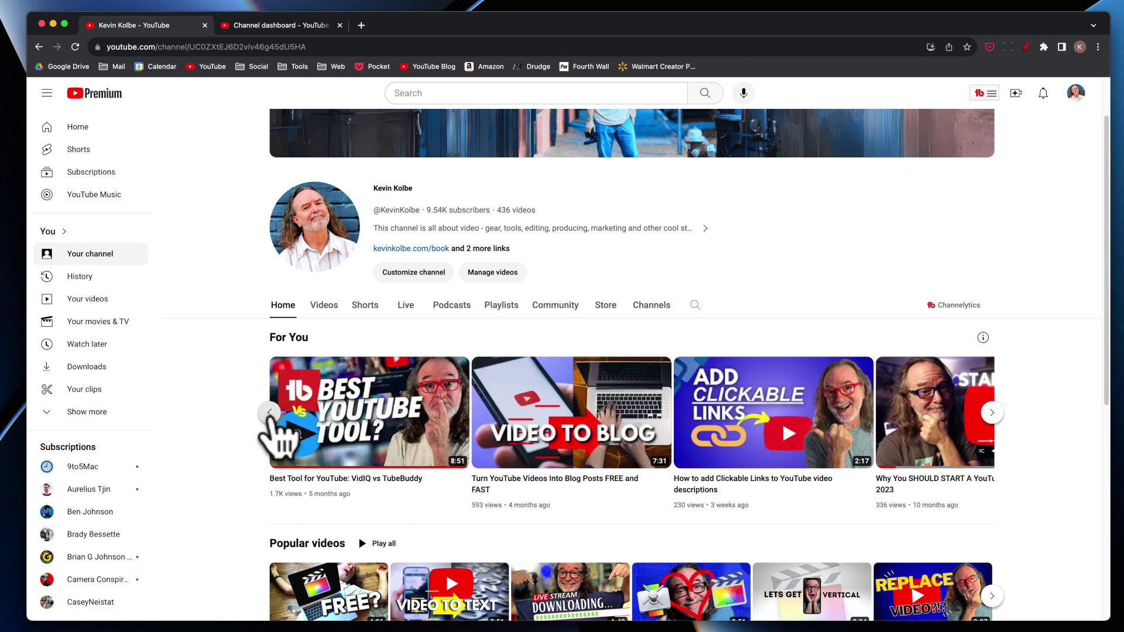
{"action": "left_click", "coordinate": [270, 413]}
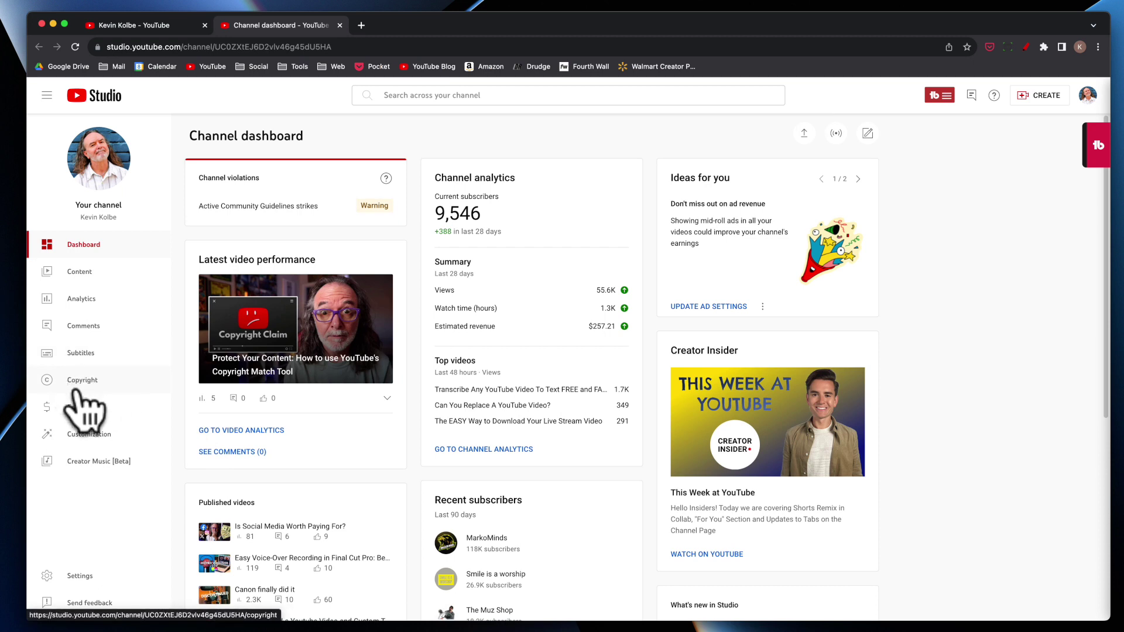
Go to the Customization Layout page and scroll to the For you section, highlighting its description.
{"action": "left_click", "coordinate": [75, 441]}
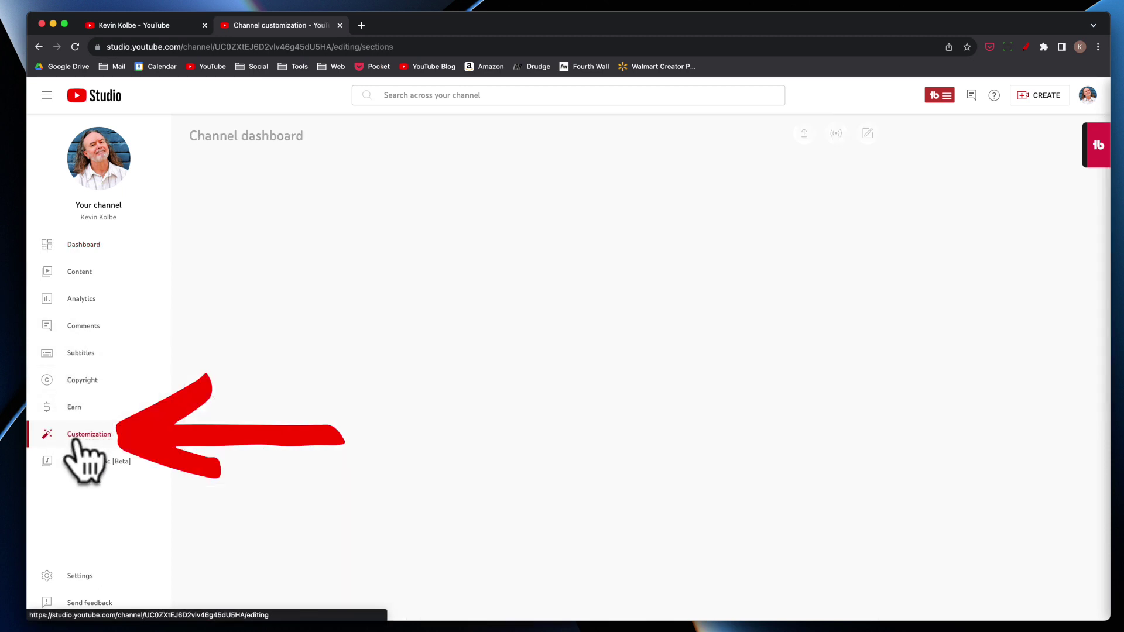
{"action": "scroll", "coordinate": [535, 454], "scroll_direction": "down", "scroll_amount": 1}
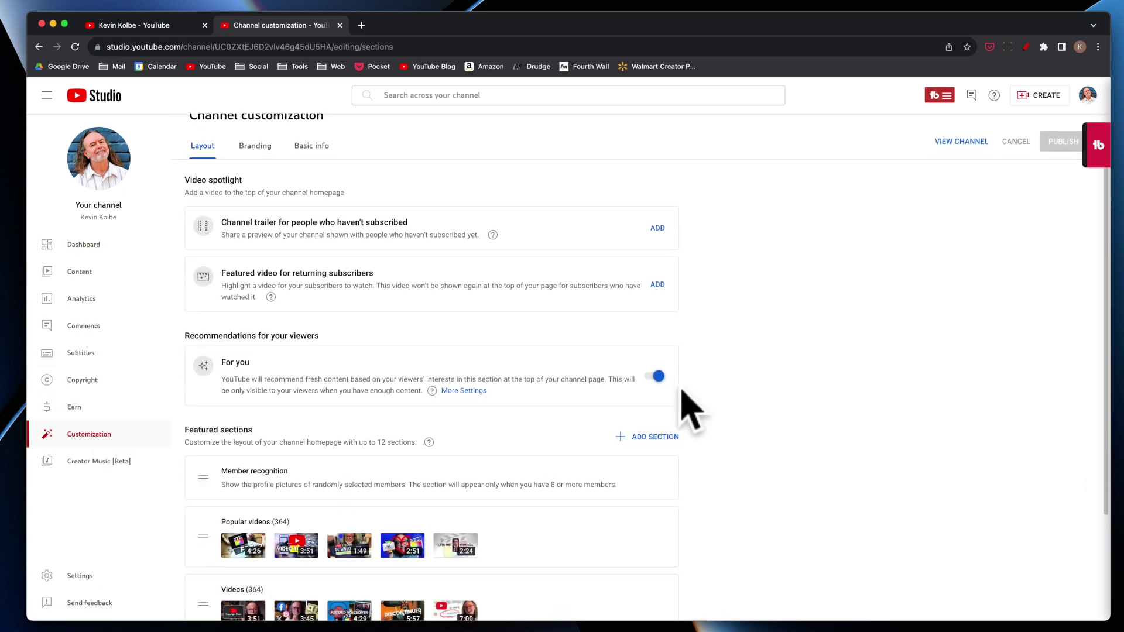
{"action": "scroll", "coordinate": [683, 402], "scroll_direction": "down", "scroll_amount": 1}
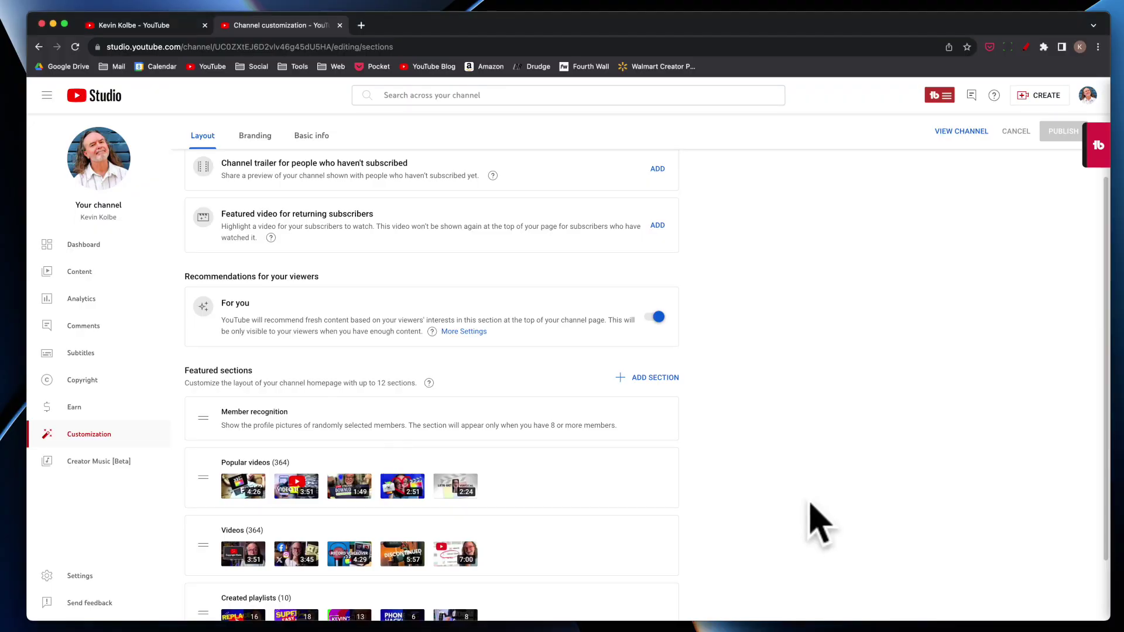
{"action": "scroll", "coordinate": [373, 243], "scroll_direction": "up", "scroll_amount": 1}
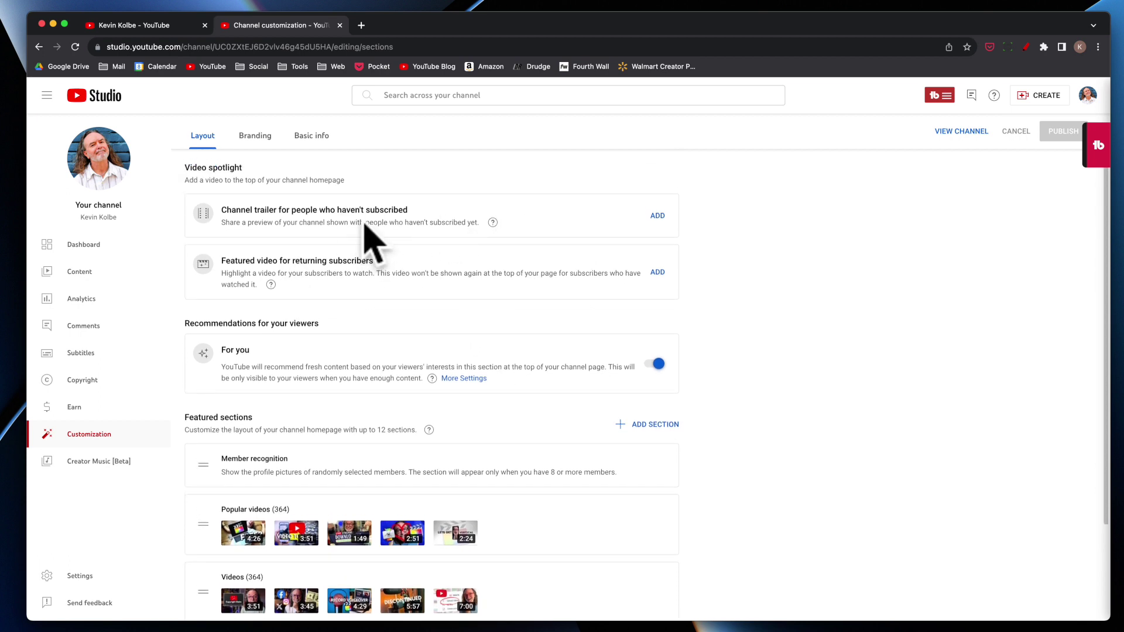
{"action": "scroll", "coordinate": [244, 343], "scroll_direction": "down", "scroll_amount": 1}
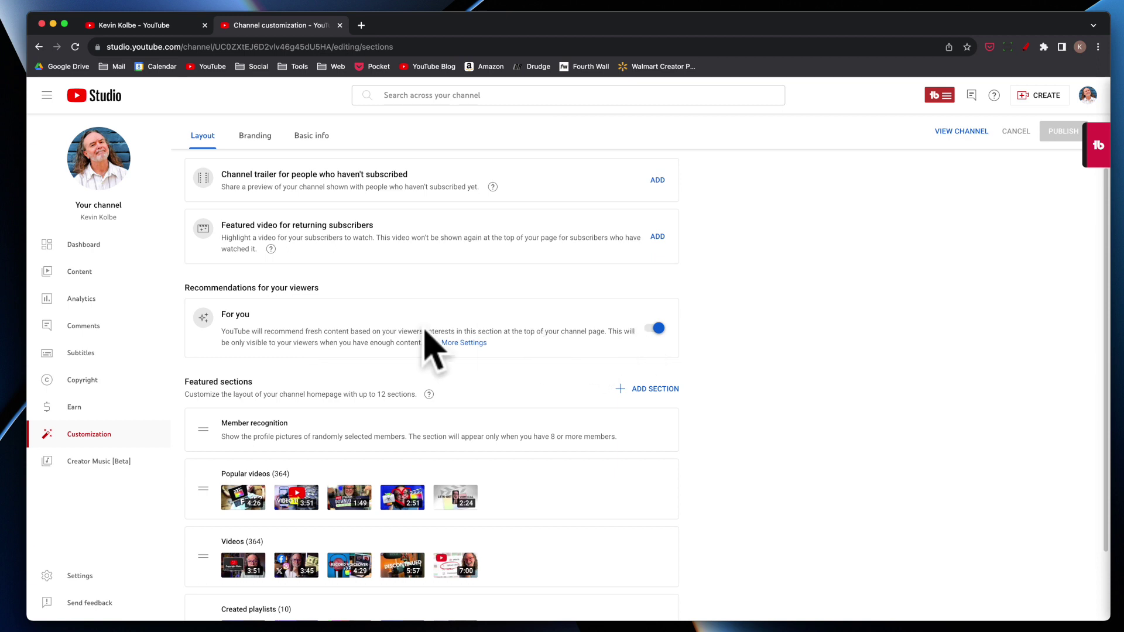
{"action": "scroll", "coordinate": [352, 340], "scroll_direction": "down", "scroll_amount": 1}
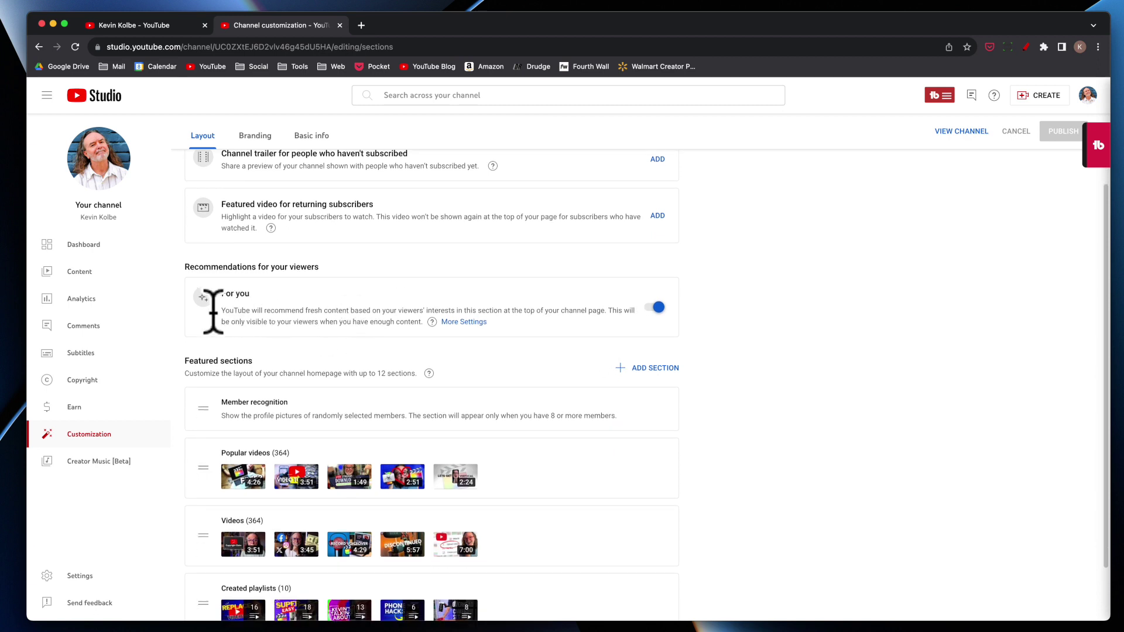
{"action": "mouse_move", "coordinate": [220, 293]}
{"action": "left_mouse_down"}
{"action": "mouse_move", "coordinate": [384, 311]}
{"action": "mouse_move", "coordinate": [512, 302]}
{"action": "left_mouse_up"}
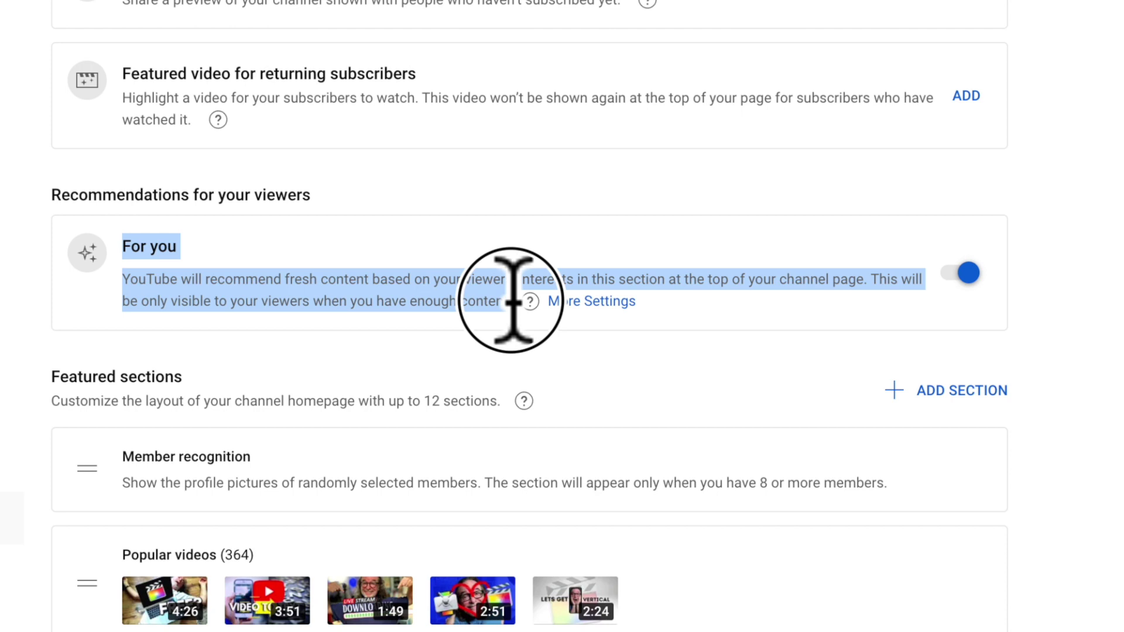
Confirm the For you settings with Shorts off and All content recency kept.
{"action": "left_click", "coordinate": [658, 306]}
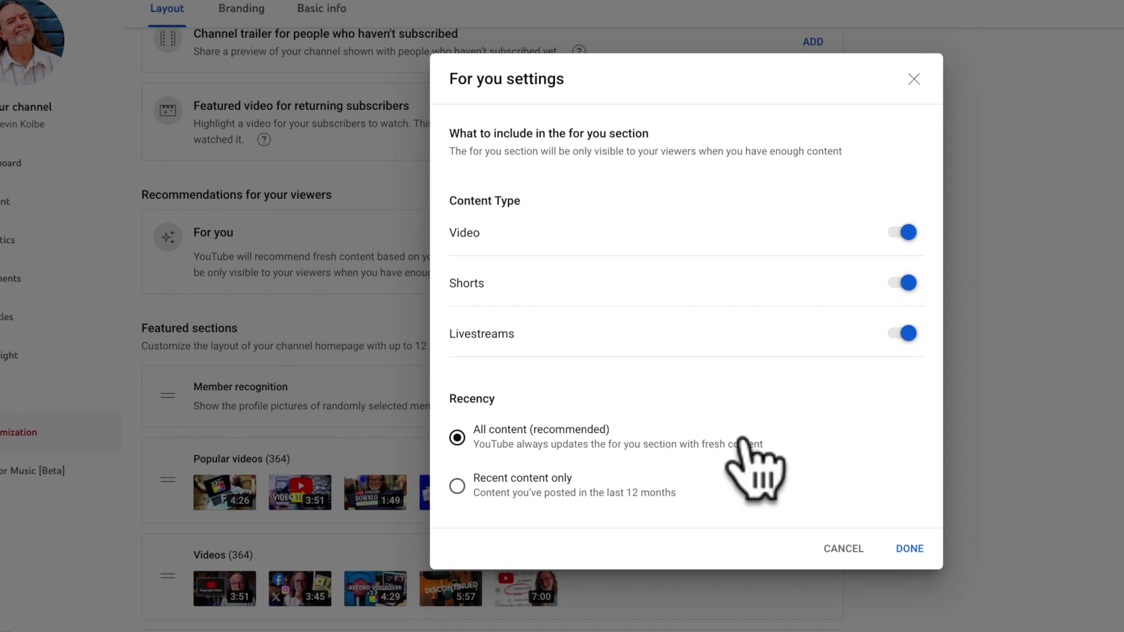
{"action": "mouse_move", "coordinate": [471, 429]}
{"action": "left_mouse_down"}
{"action": "mouse_move", "coordinate": [530, 444]}
{"action": "mouse_move", "coordinate": [761, 447]}
{"action": "left_mouse_up"}
{"action": "left_click", "coordinate": [805, 448]}
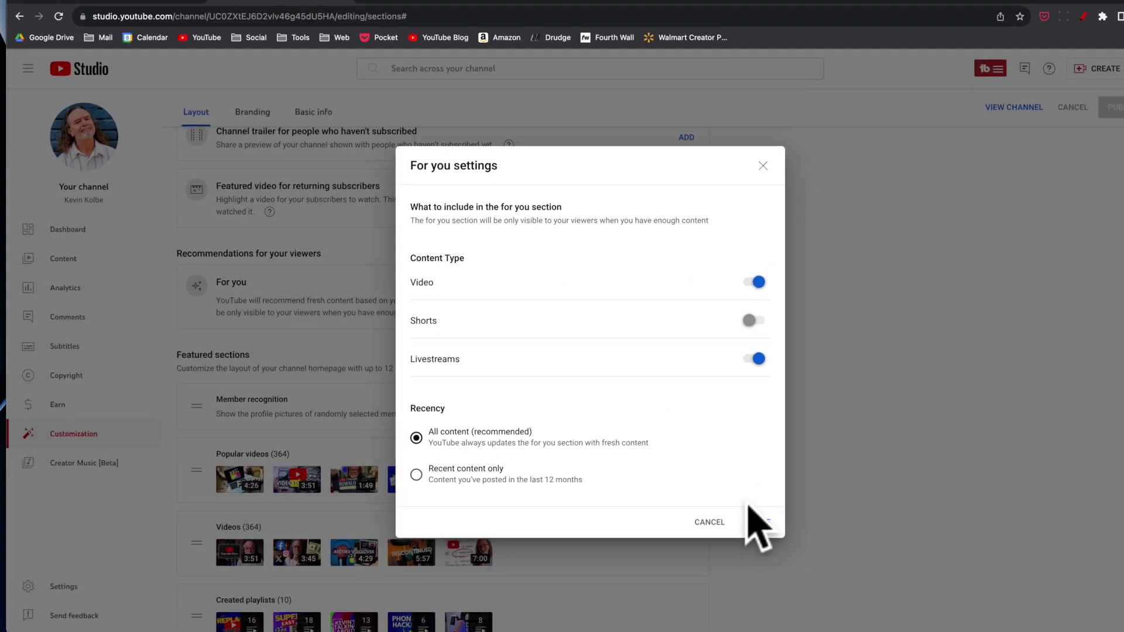
{"action": "left_click", "coordinate": [723, 515]}
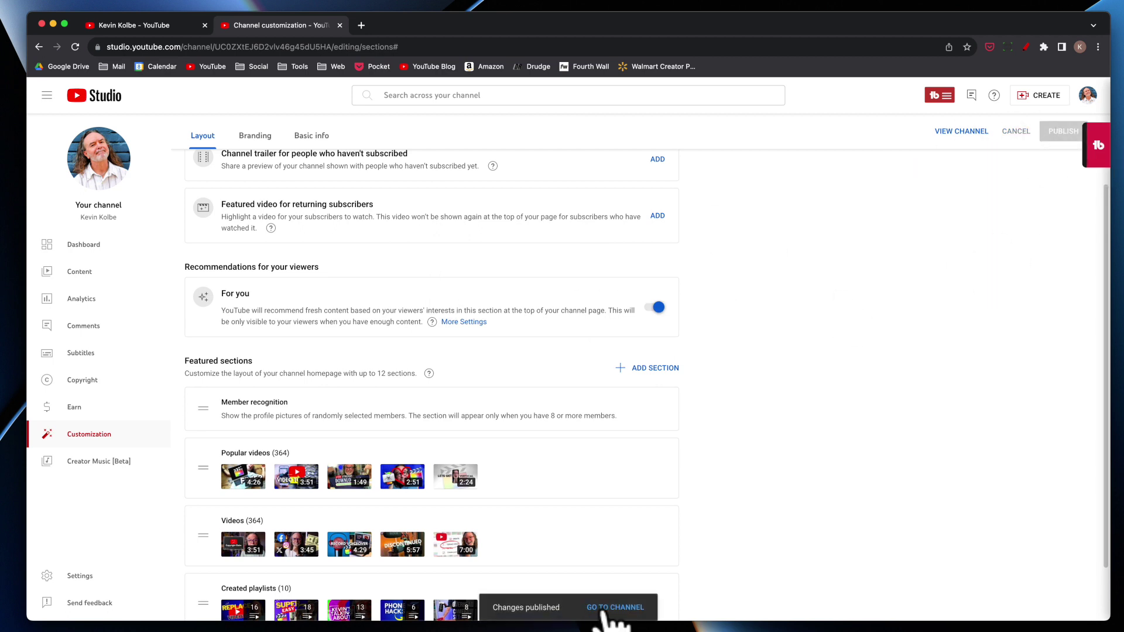
Open the updated channel homepage in a new tab from the Changes published notice.
{"action": "left_click", "coordinate": [603, 610]}
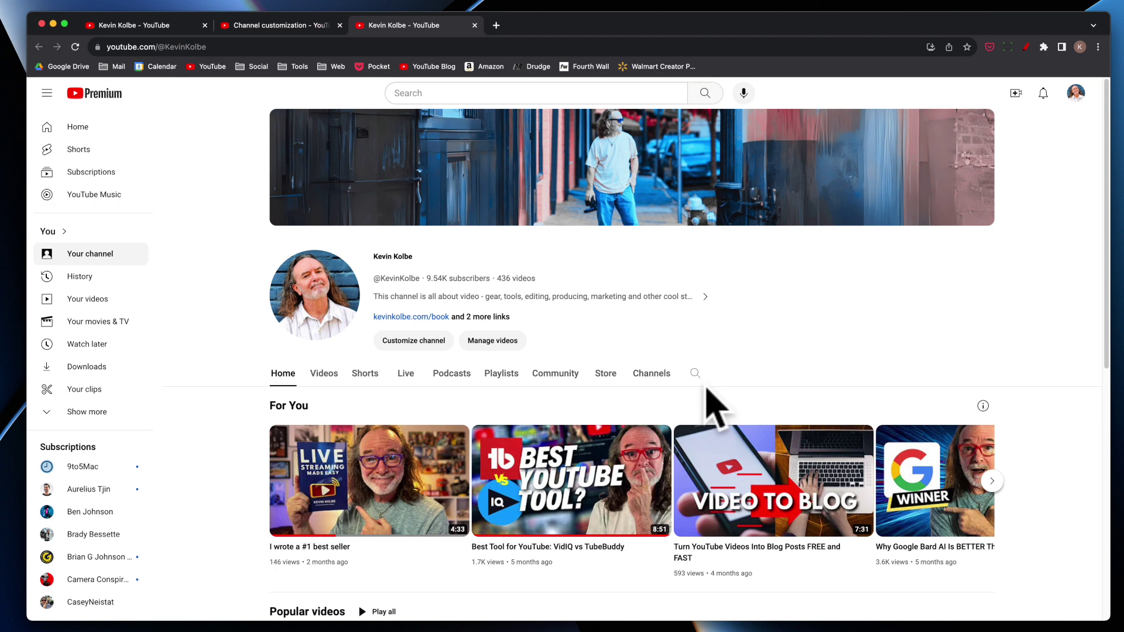
Scroll down the channel homepage and advance the For You row two sets of videos.
{"action": "scroll", "coordinate": [711, 403], "scroll_direction": "down", "scroll_amount": 2}
{"action": "scroll", "coordinate": [928, 401], "scroll_direction": "down", "scroll_amount": 1}
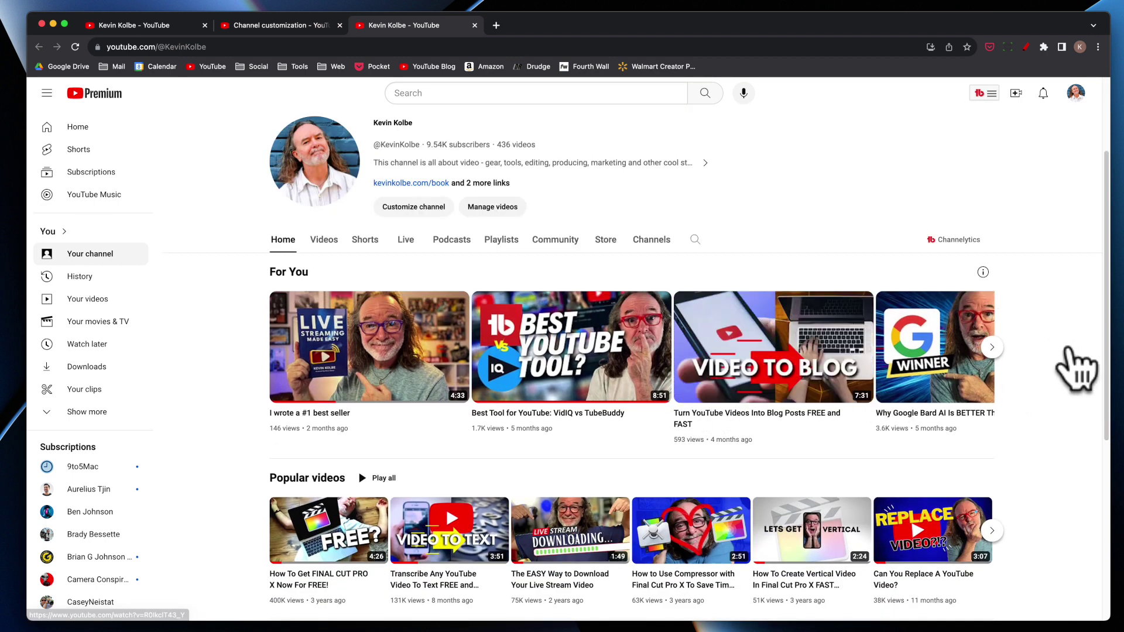
{"action": "mouse_move", "coordinate": [772, 480]}
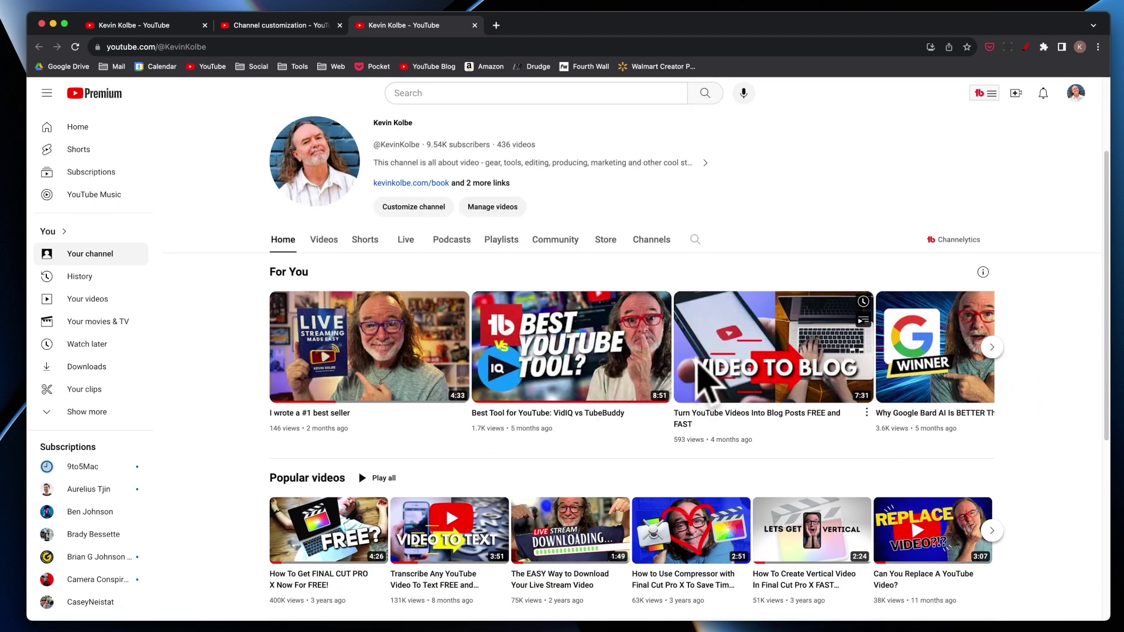
{"action": "left_click", "coordinate": [992, 348]}
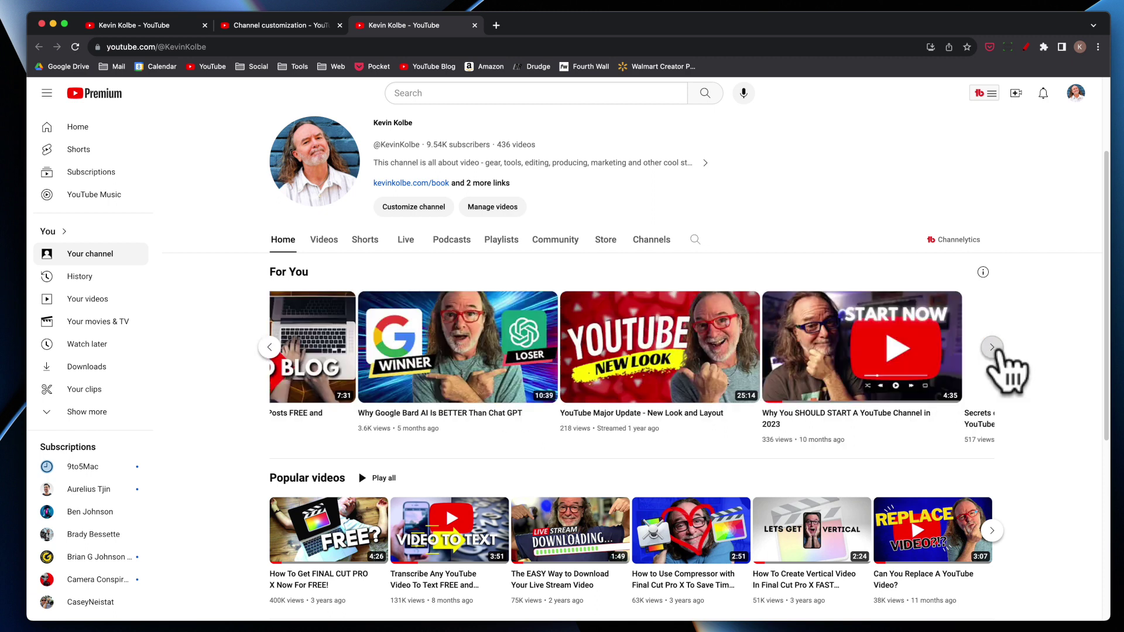
{"action": "left_click", "coordinate": [991, 347]}
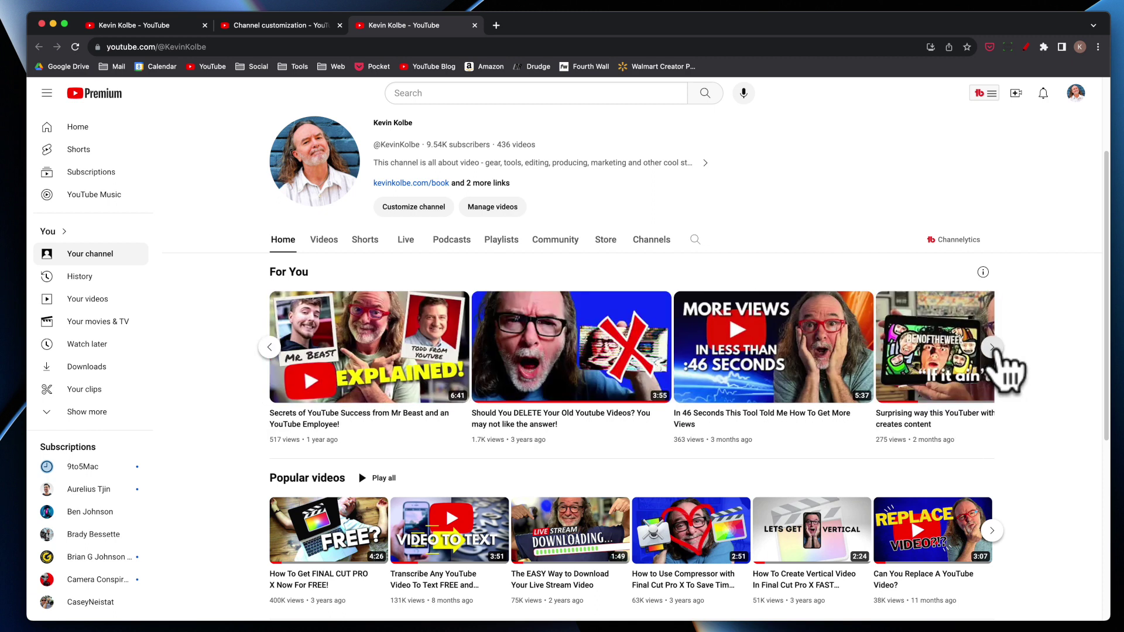